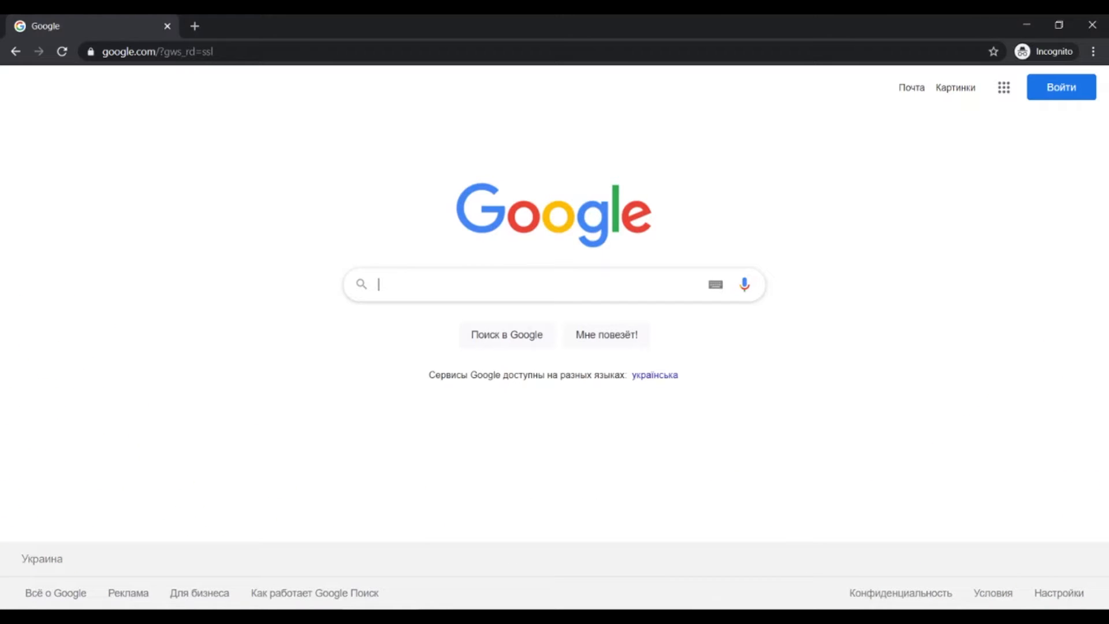
# - Search Google for "visual studio community edition"
pyautogui.write('visual')
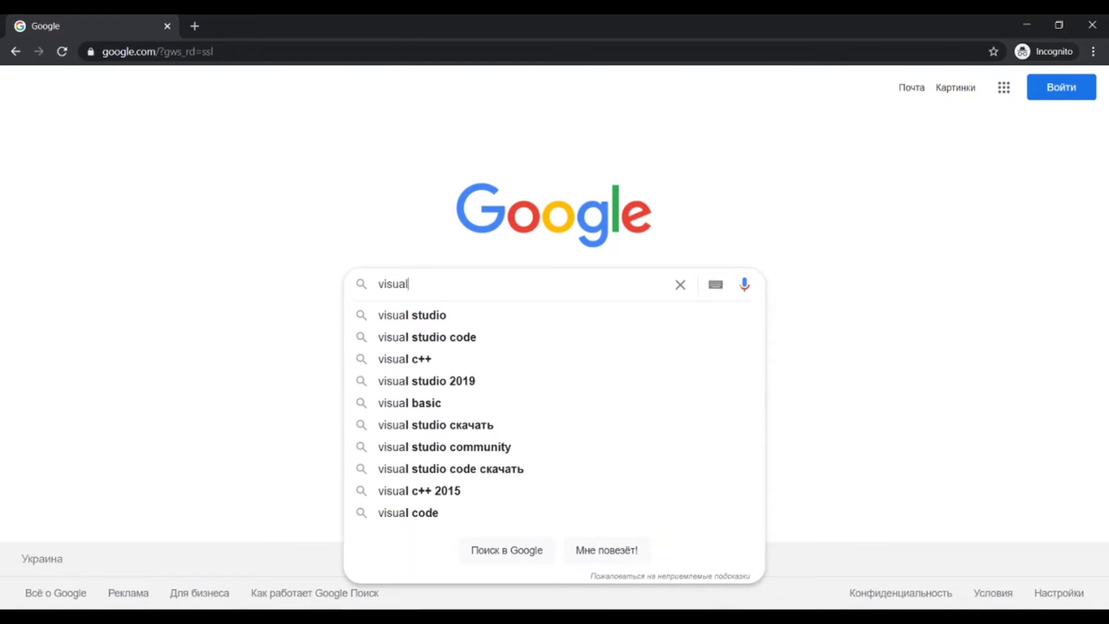
pyautogui.write(' studio commun')
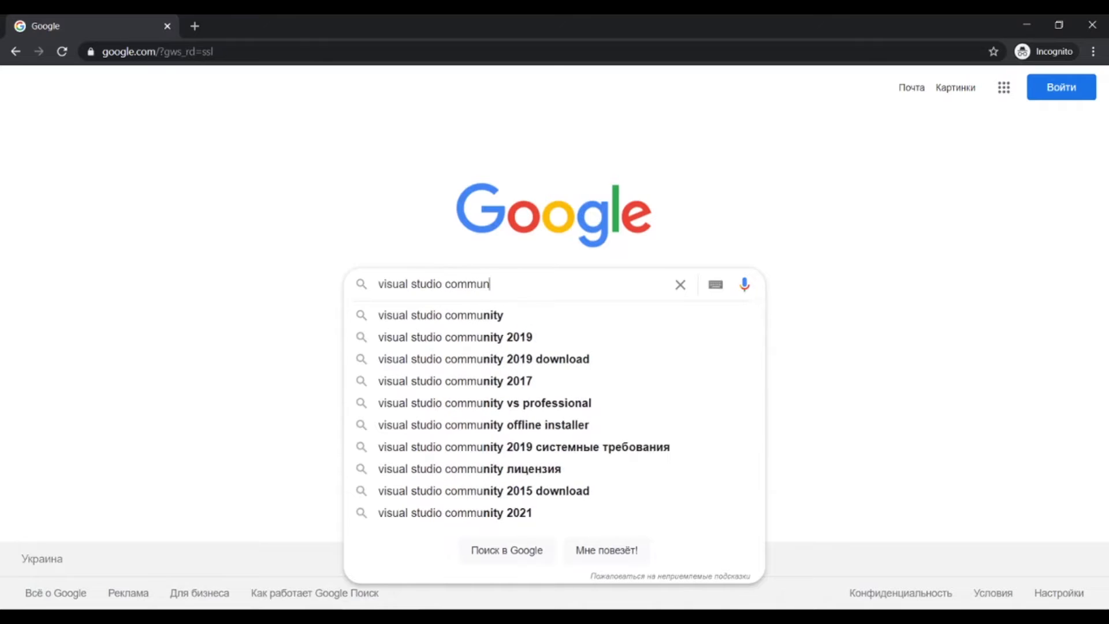
pyautogui.write('ity edition')
pyautogui.press('Return')
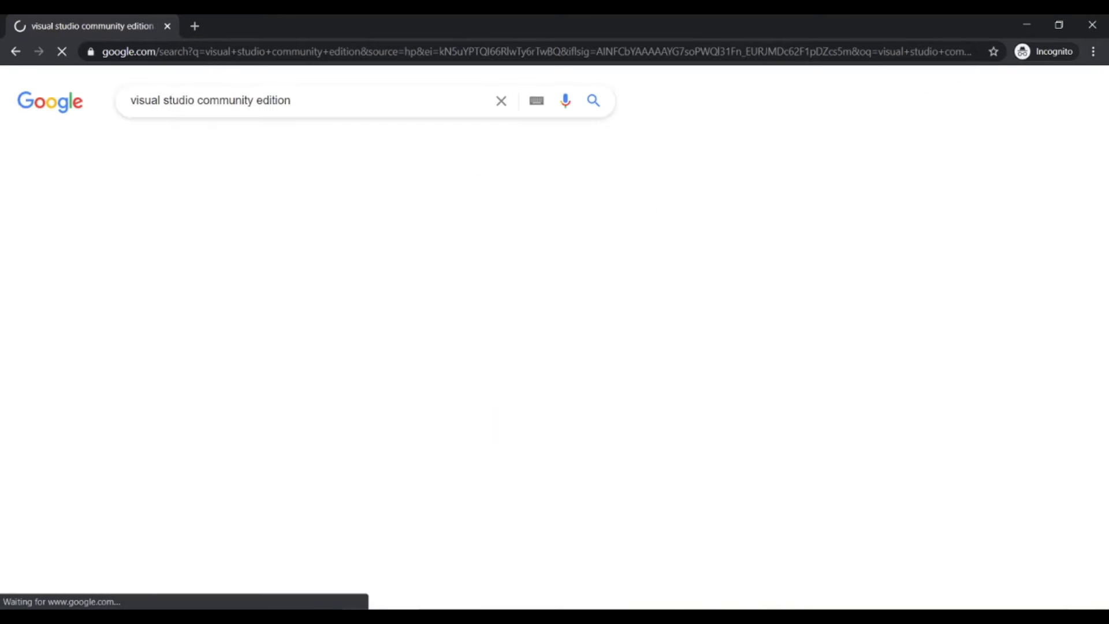
# - Download the Visual Studio Community installer from Microsoft's official page and run the downloaded file
pyautogui.click(331, 225)
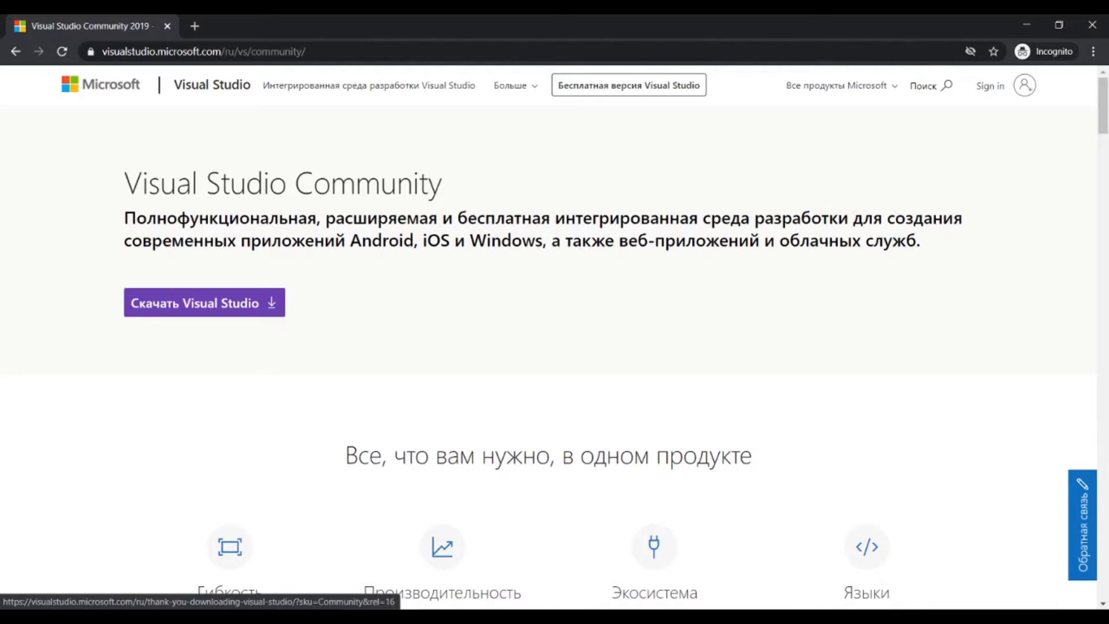
pyautogui.click(205, 303)
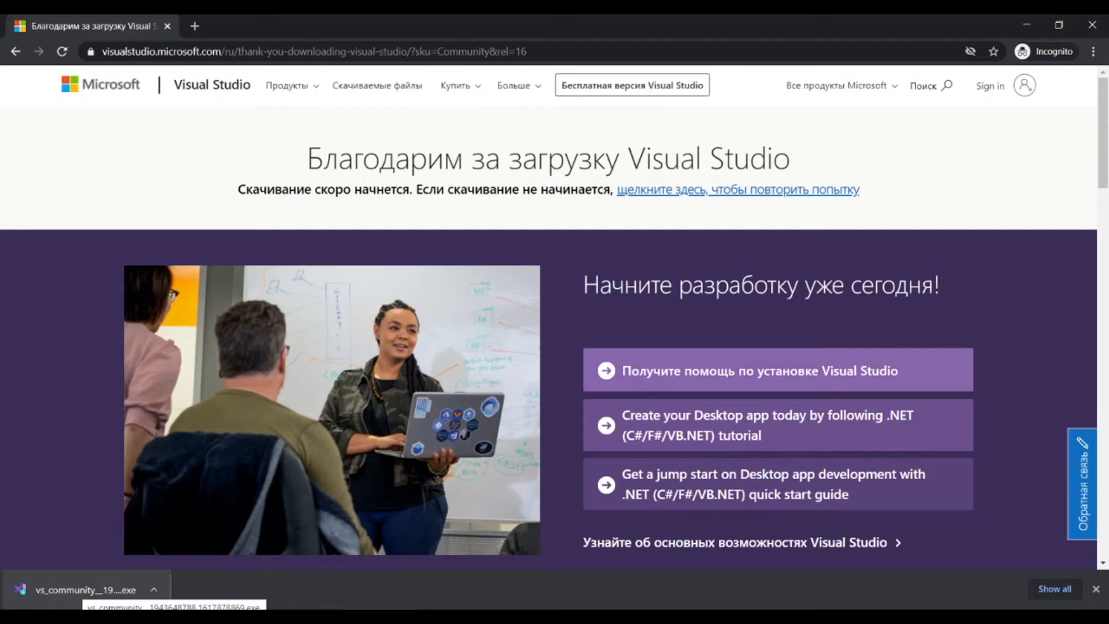
pyautogui.click(86, 589)
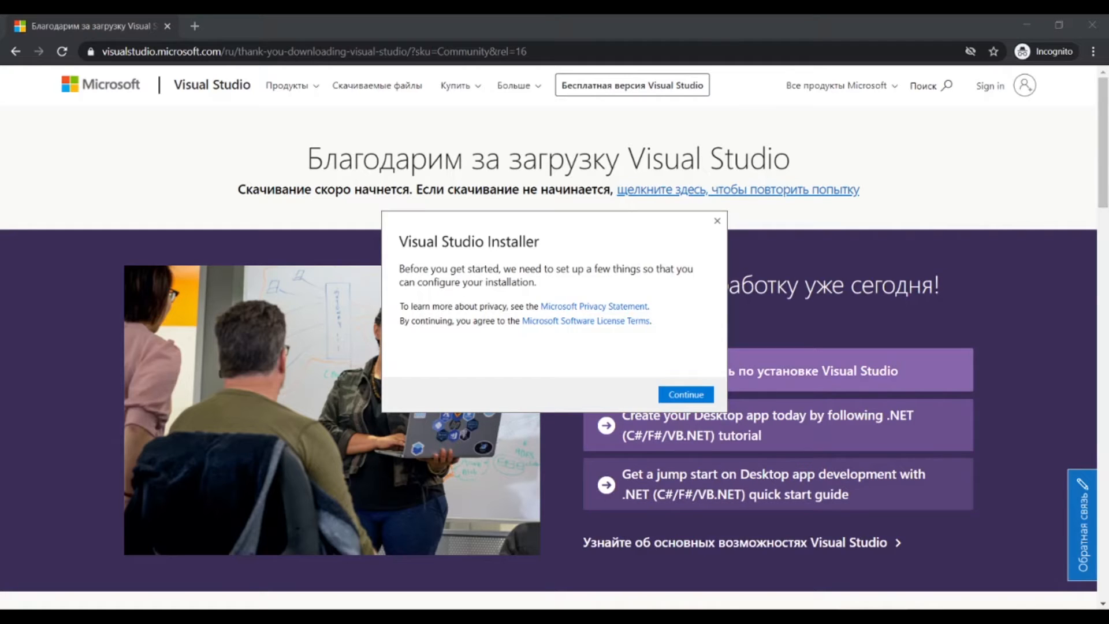
# - Accept the installer's terms and select the .NET Core cross-platform development workload
pyautogui.press('Return')
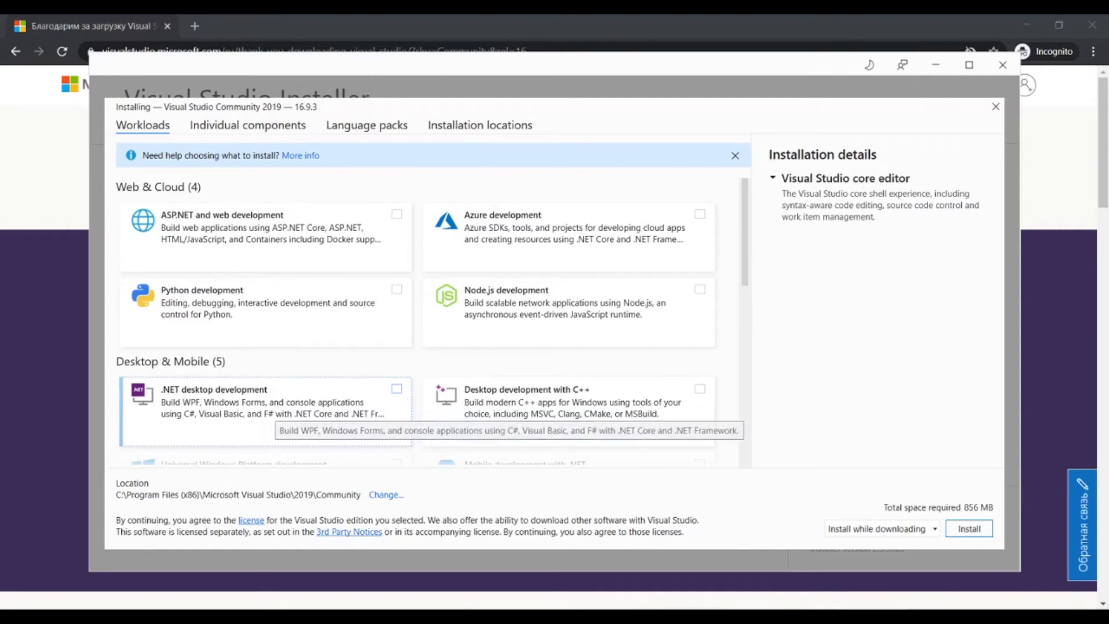
pyautogui.scroll(-10, 569, 382)
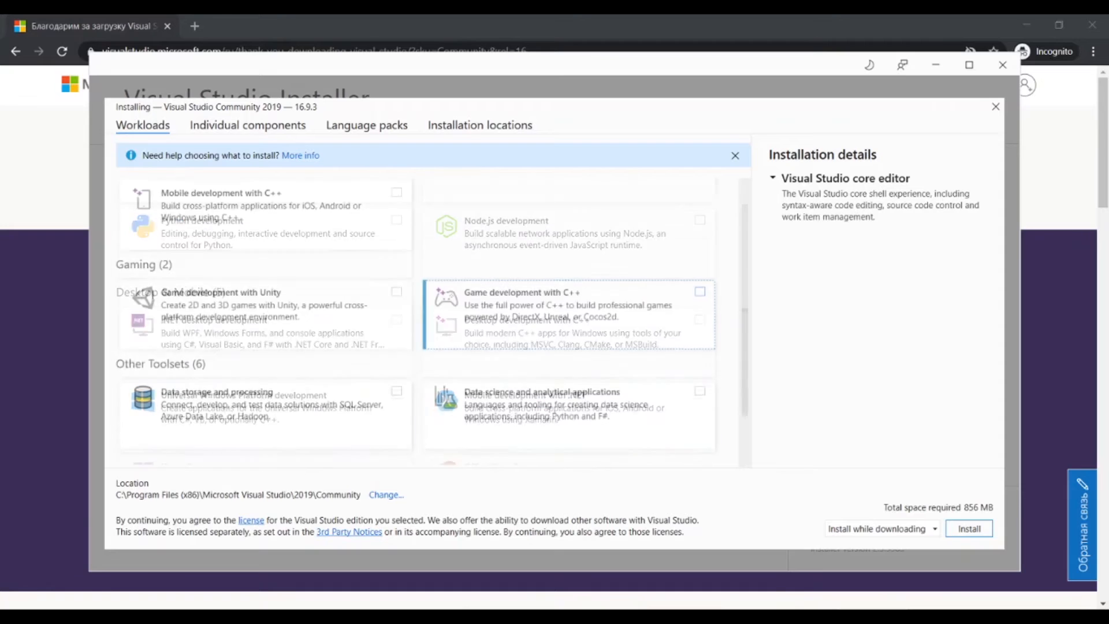
pyautogui.click(699, 401)
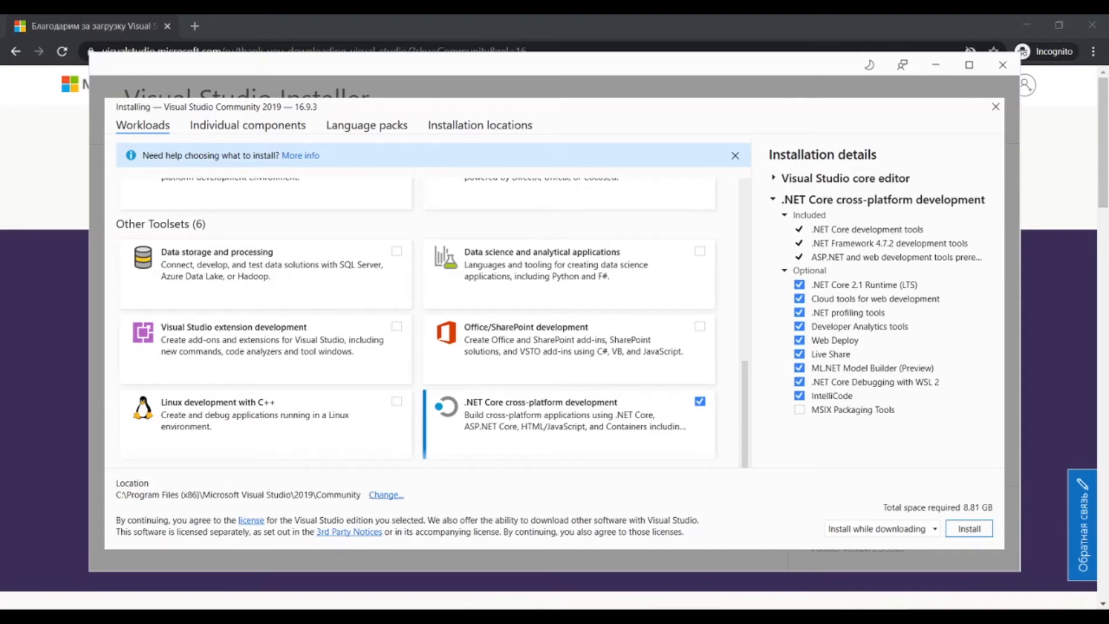
# - Review the installation locations and individual components without changing them, and start installing Visual Studio Community 2019
pyautogui.click(386, 494)
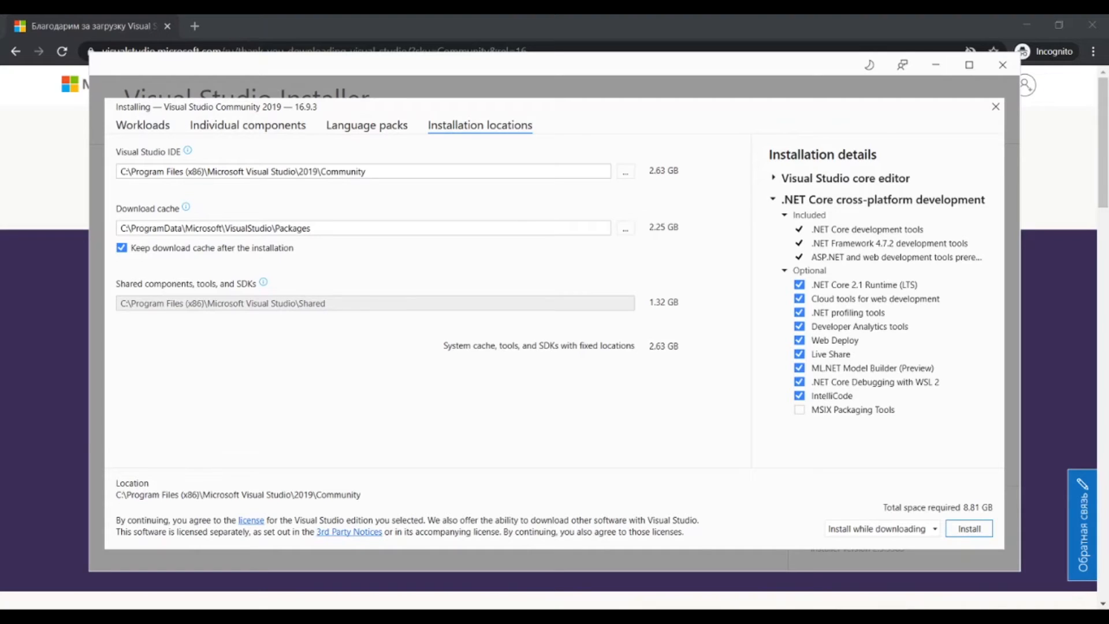
pyautogui.click(366, 172)
pyautogui.click(312, 228)
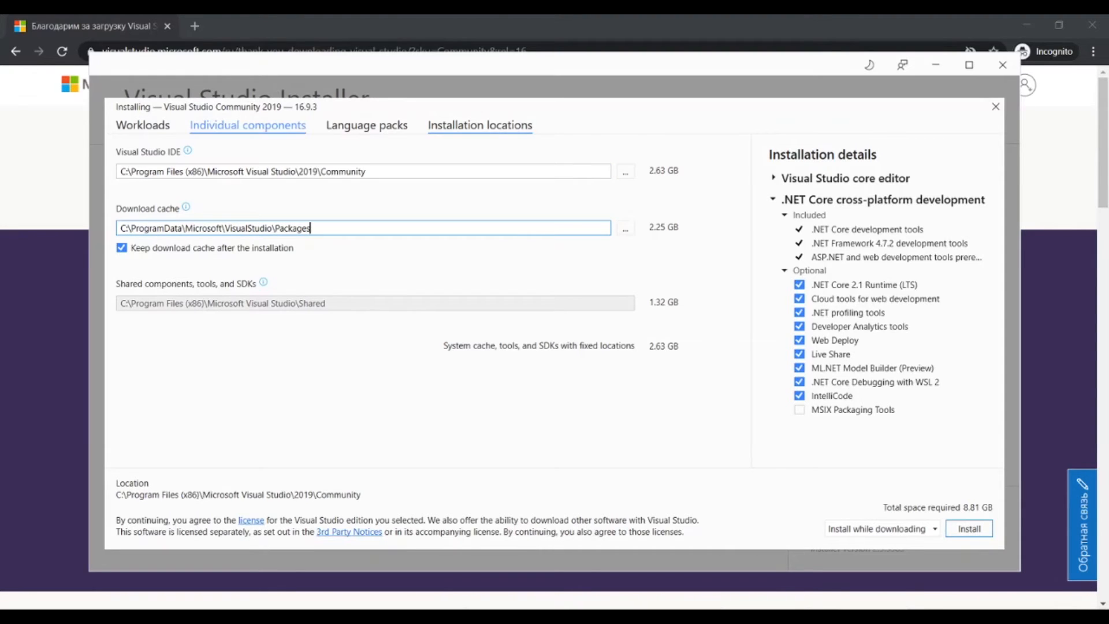
pyautogui.click(248, 125)
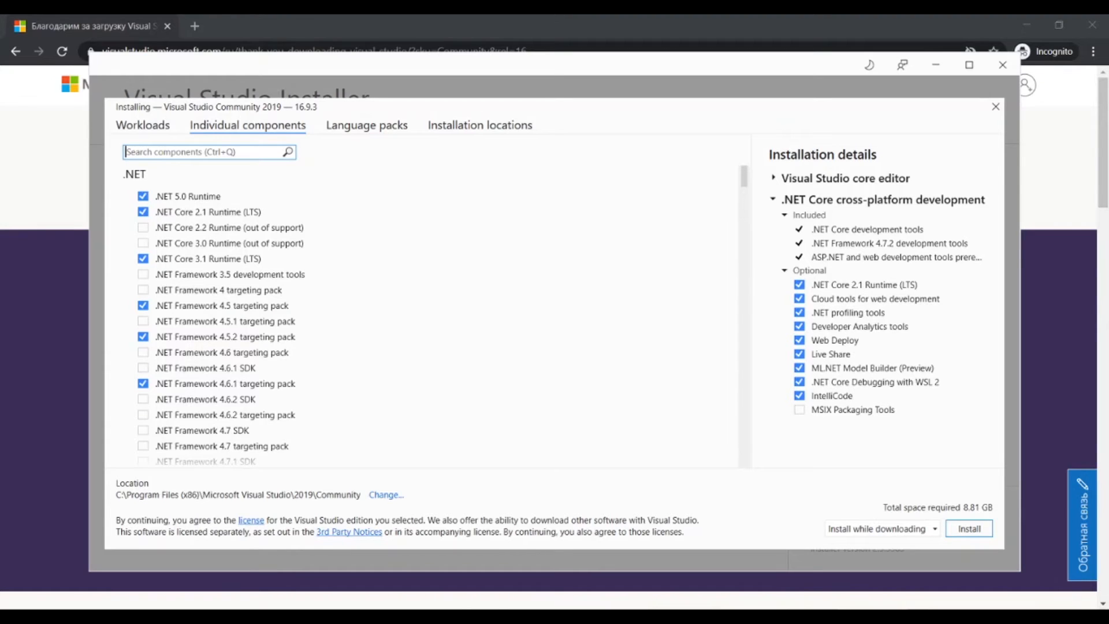
pyautogui.click(969, 528)
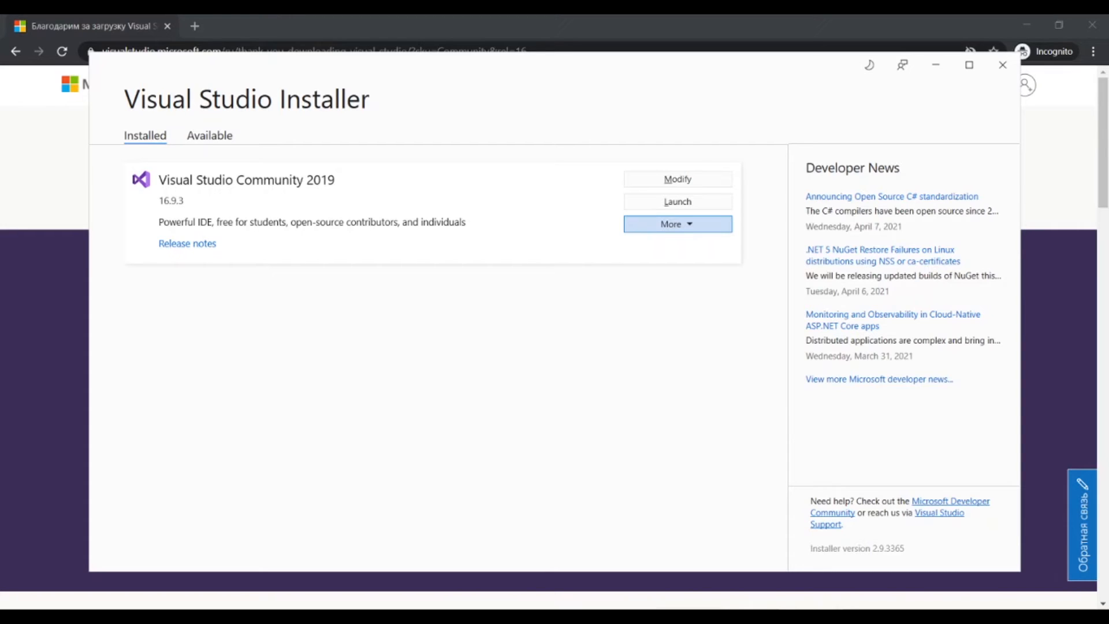
pyautogui.click(678, 223)
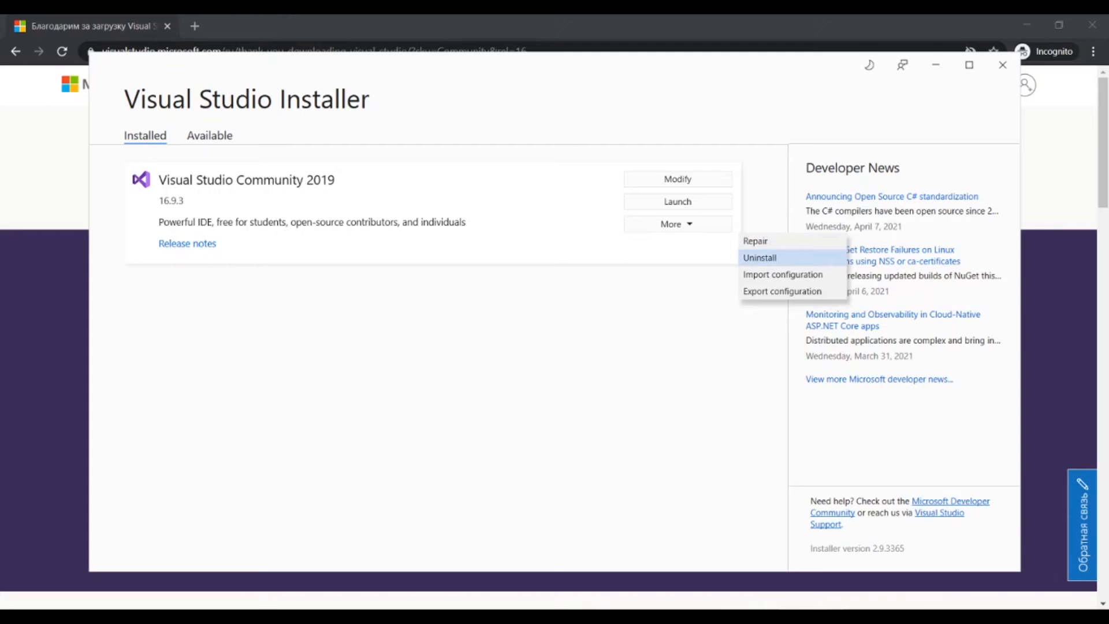
pyautogui.click(677, 224)
pyautogui.press('Escape')
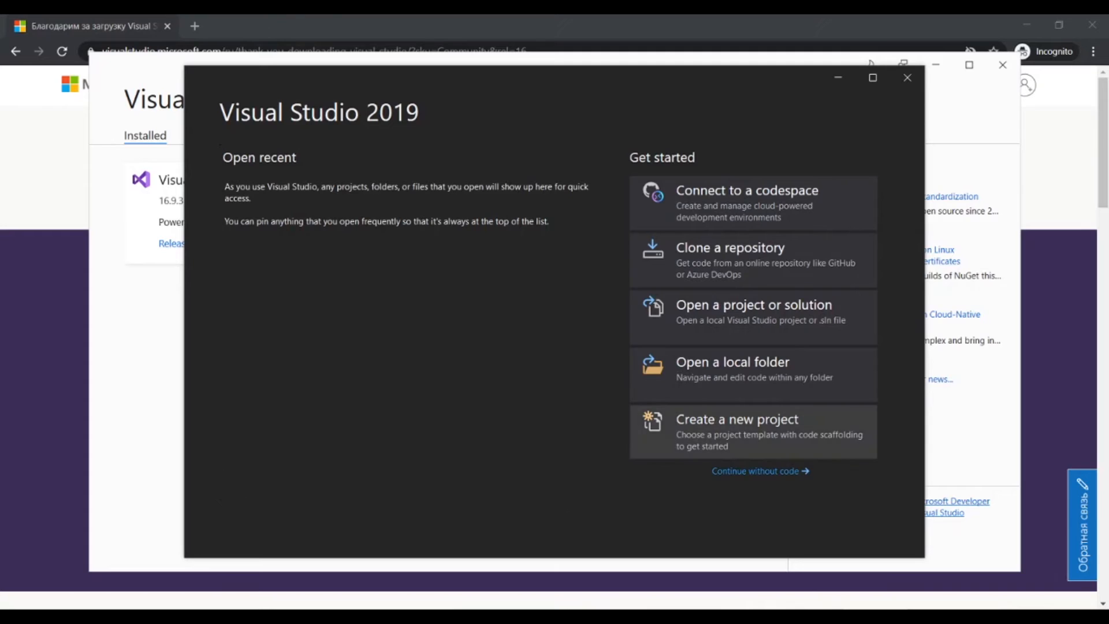
# - Start a new project in Visual Studio 2019 from the C# Console Application template
pyautogui.click(753, 430)
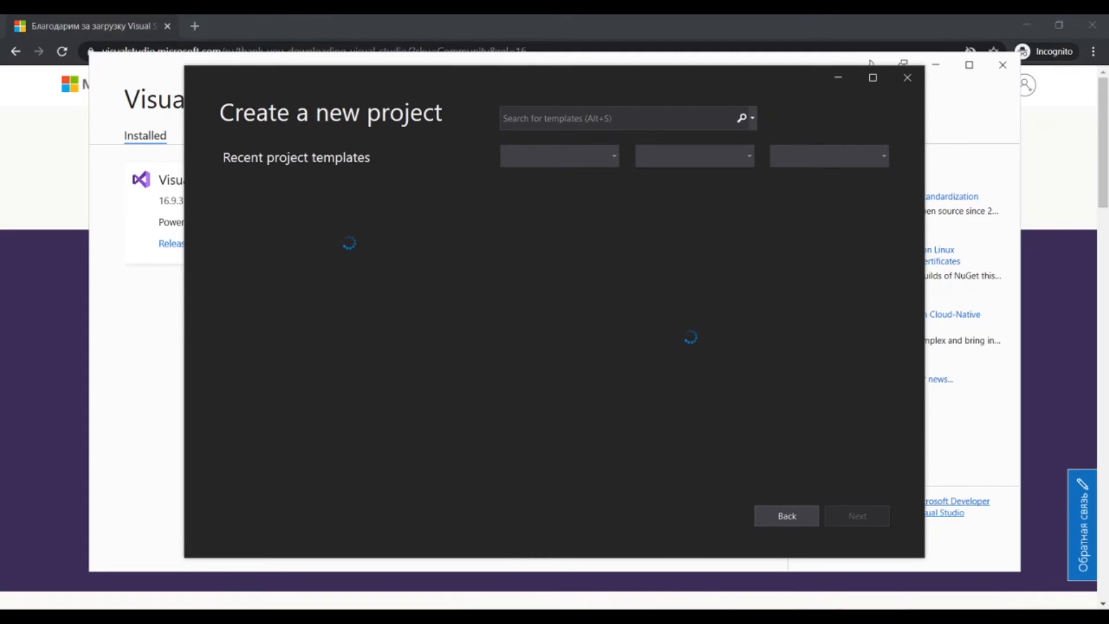
pyautogui.click(693, 215)
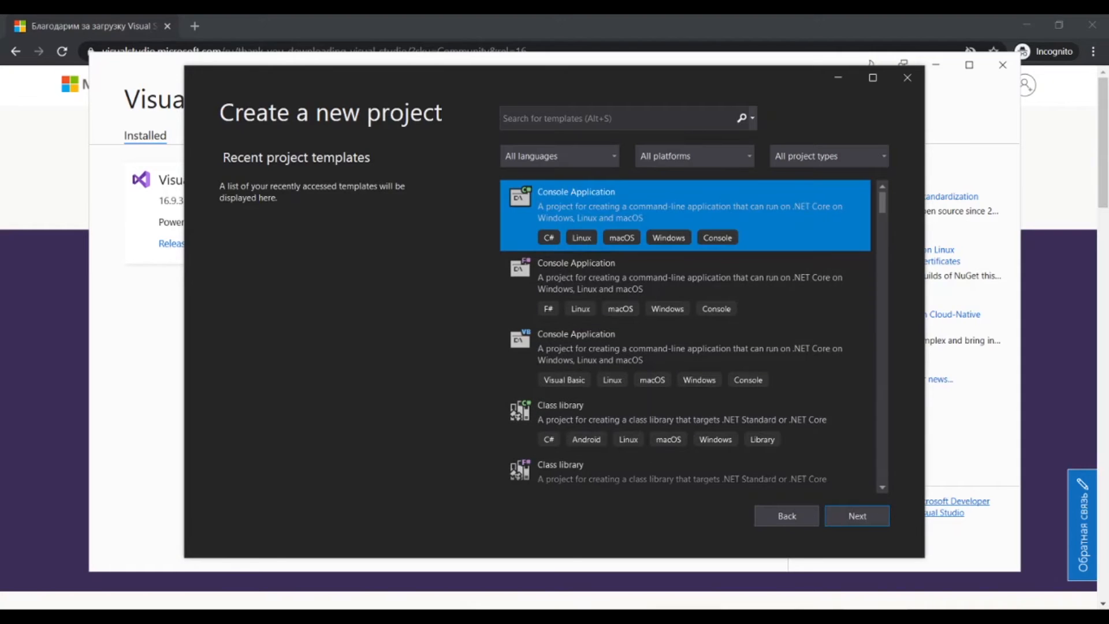
pyautogui.click(857, 516)
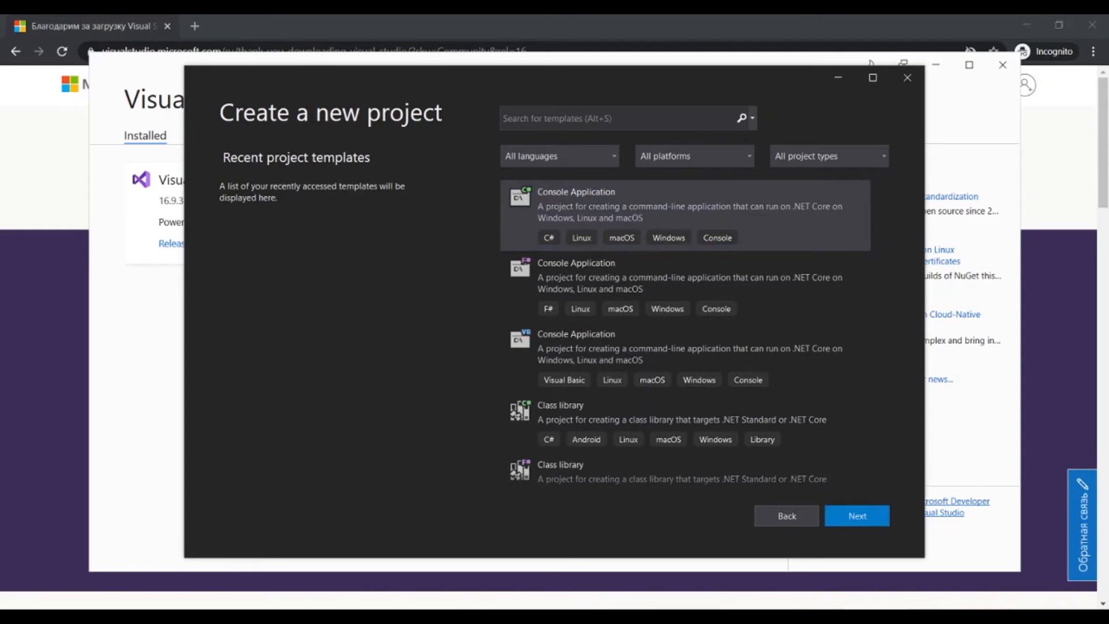
# - Name the project HelloWorld, keep the default location, and continue to the additional settings
pyautogui.write('HelloWorld')
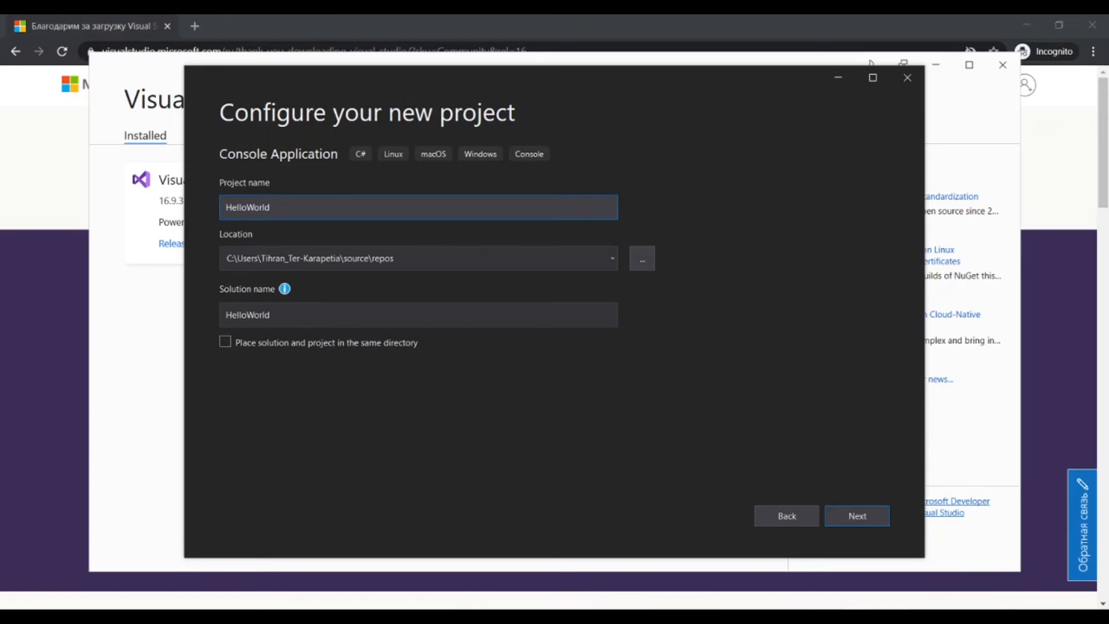
pyautogui.press('Tab')
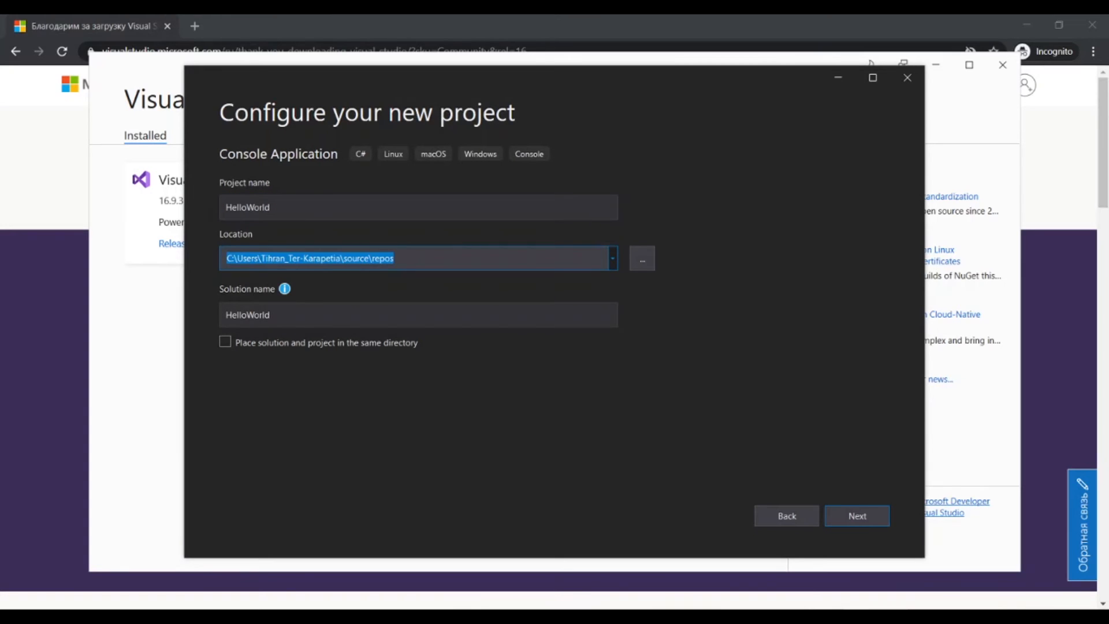
pyautogui.click(395, 258)
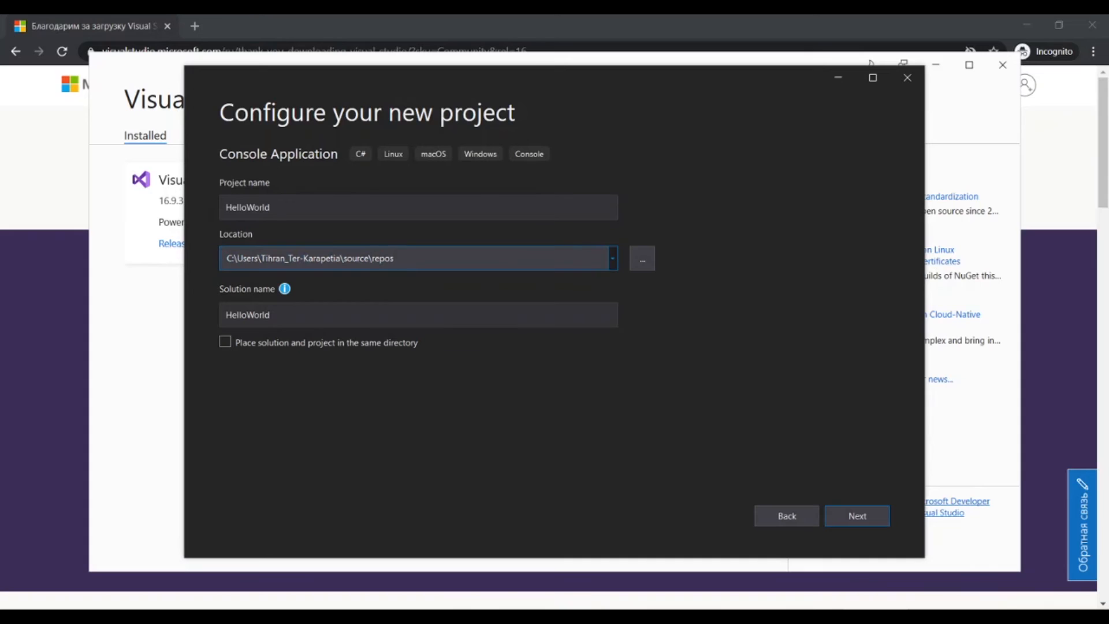
pyautogui.press('Return')
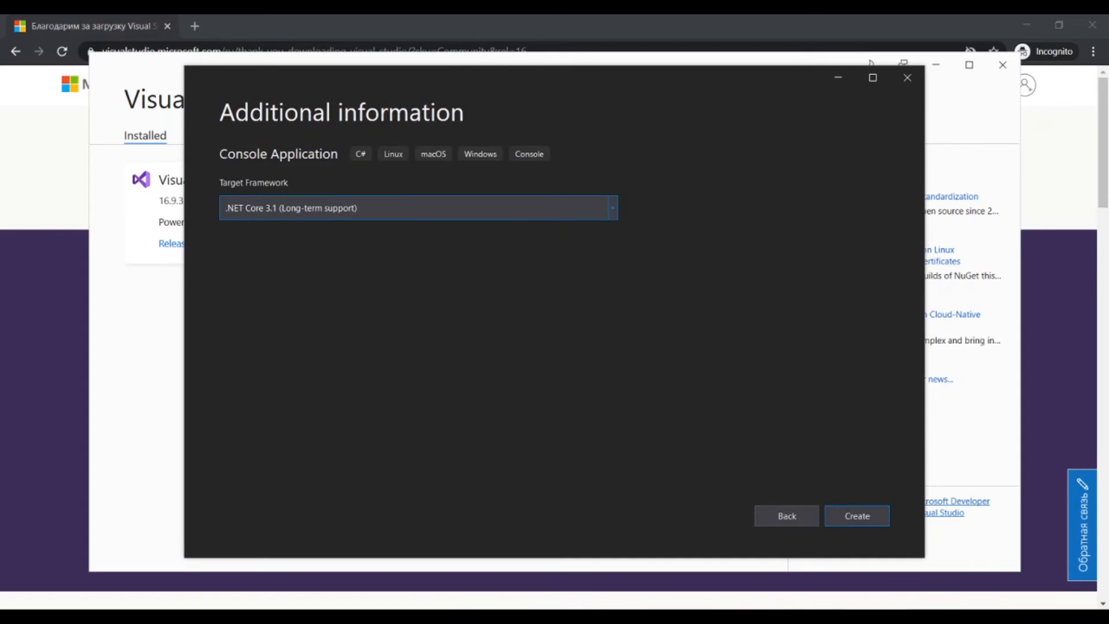
# - Choose .NET Core 3.1 (Long-term support) as the target framework and create the project
pyautogui.click(418, 208)
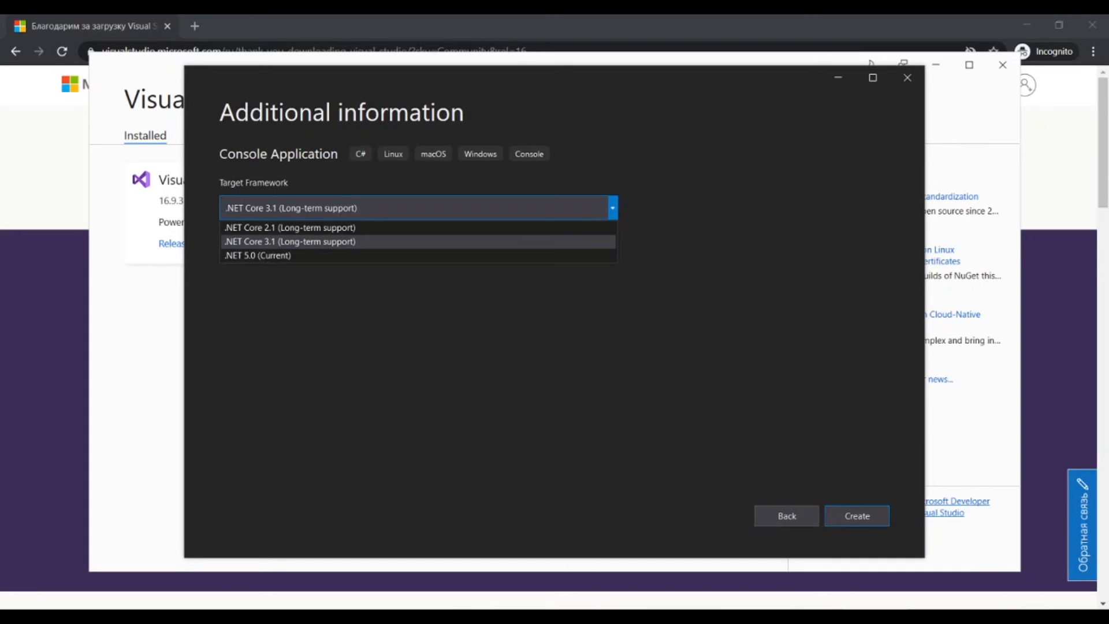
pyautogui.click(419, 242)
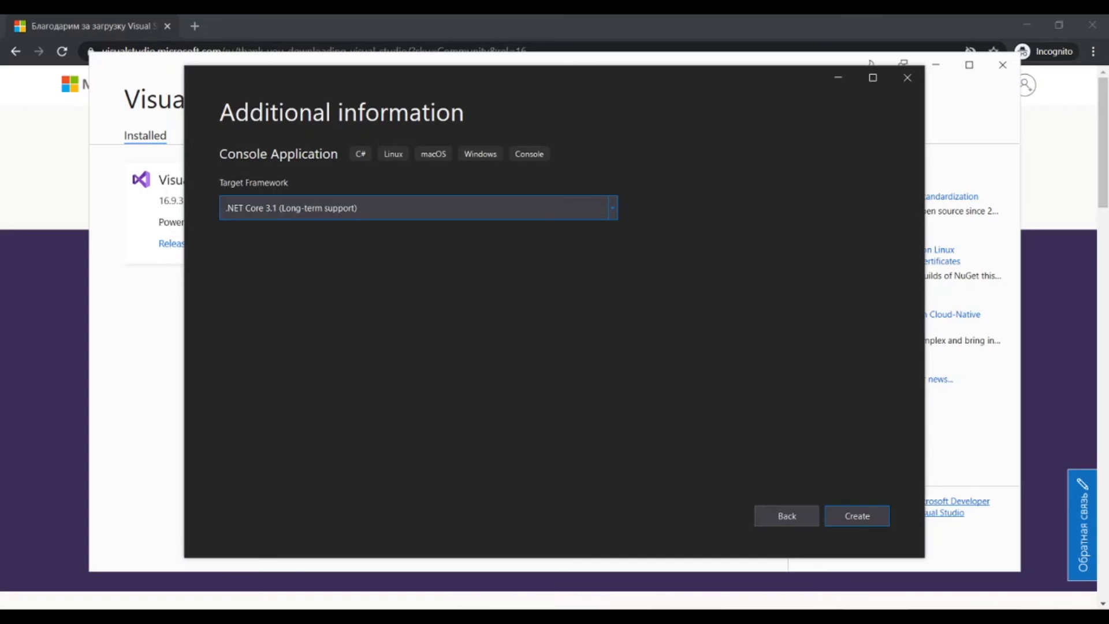
pyautogui.click(857, 516)
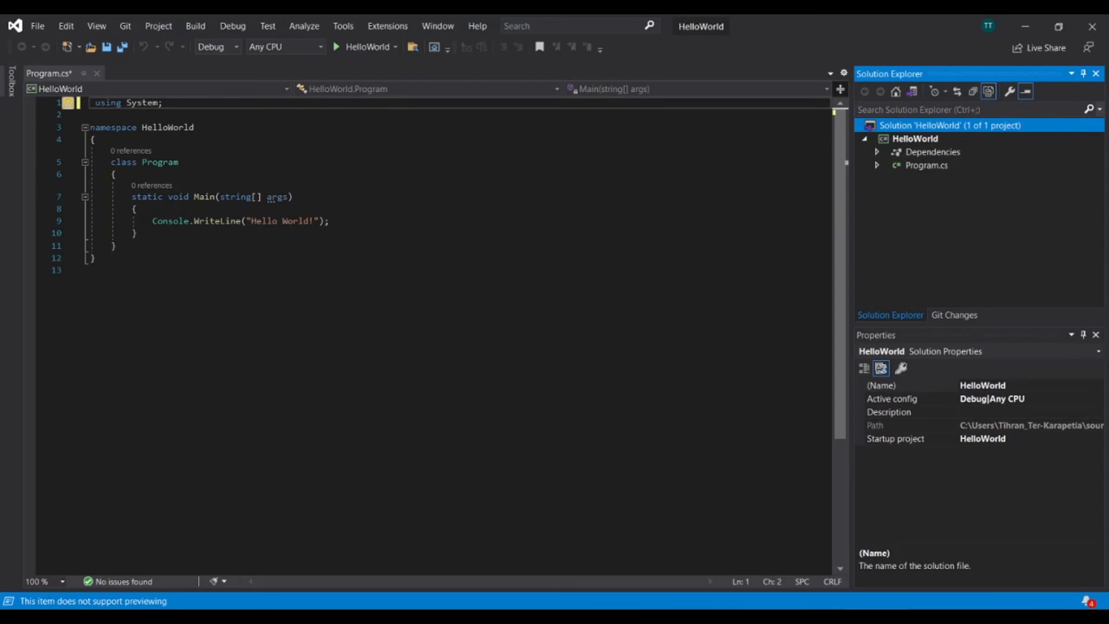
# - Examine the HelloWorld project's Dependencies and Program.cs items and the generated code in Program.cs
pyautogui.click(877, 152)
pyautogui.click(876, 152)
pyautogui.click(932, 152)
pyautogui.click(926, 165)
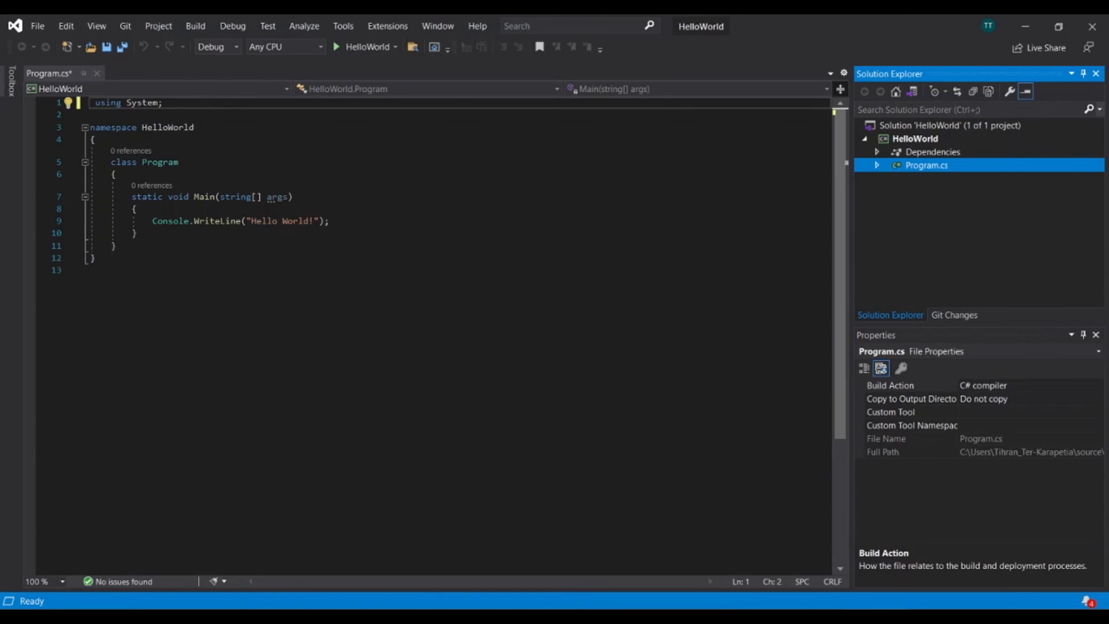
pyautogui.press('F2')
pyautogui.press('Escape')
pyautogui.press('Right')
pyautogui.press('Left')
pyautogui.click(296, 197)
pyautogui.moveTo(91, 270); pyautogui.dragTo(91, 103)
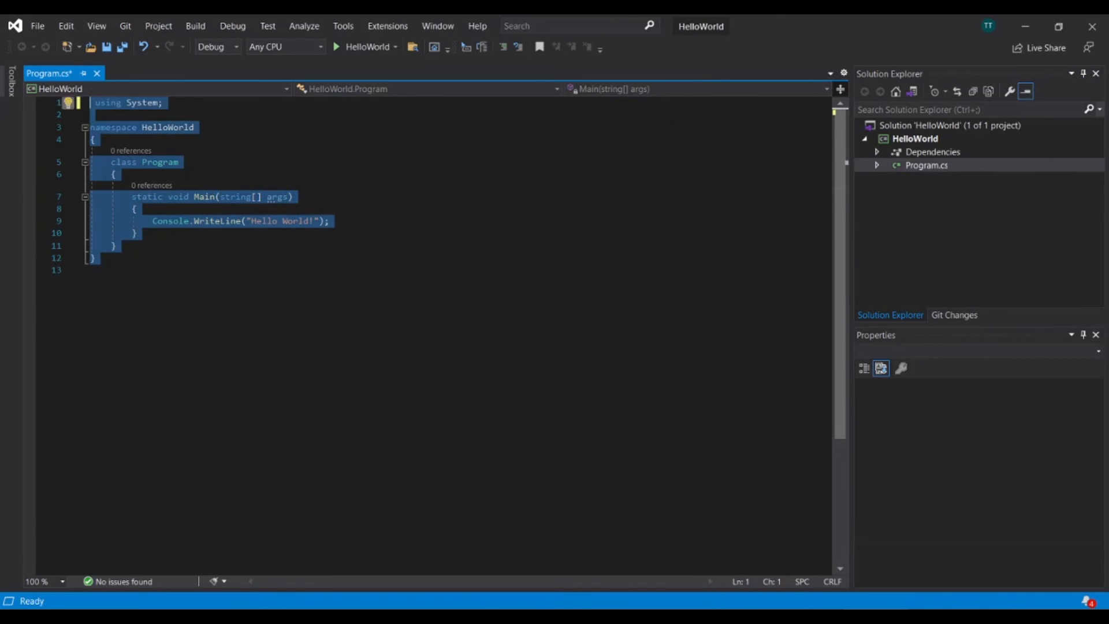
pyautogui.click(135, 233)
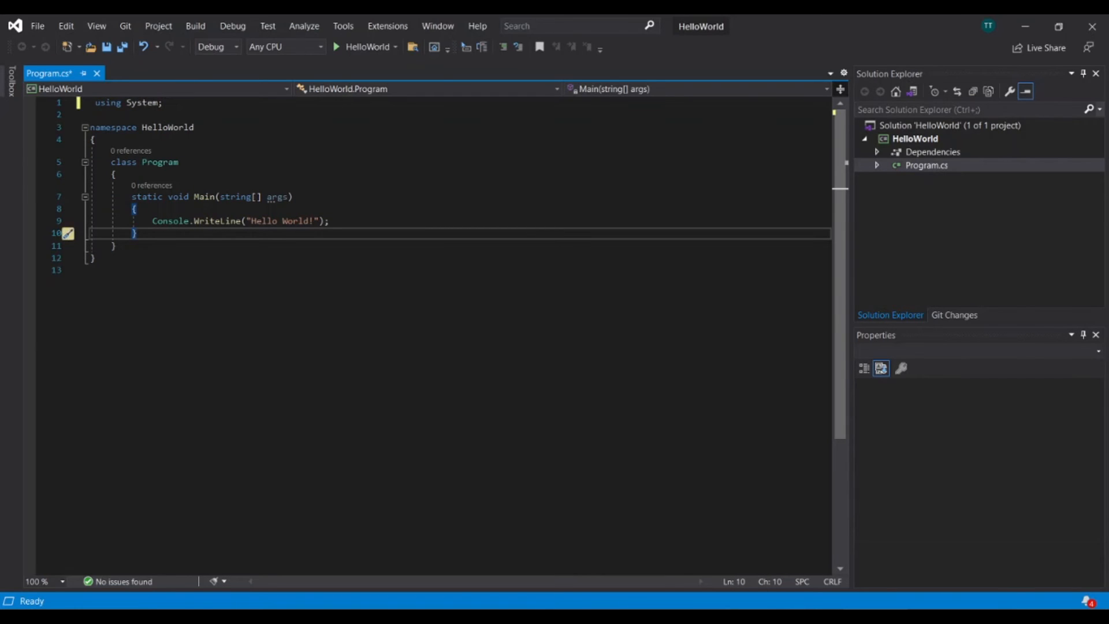
# - Add the public modifier to the Program class and the Main method in Program.cs, and save the file
pyautogui.click(111, 162)
pyautogui.write('public')
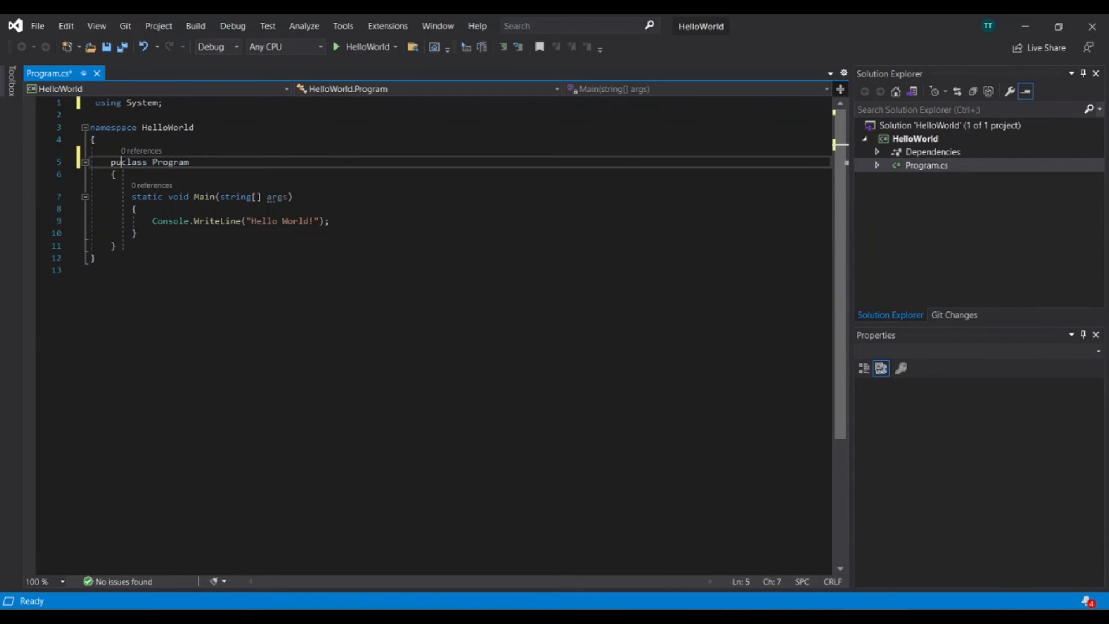
pyautogui.click(132, 197)
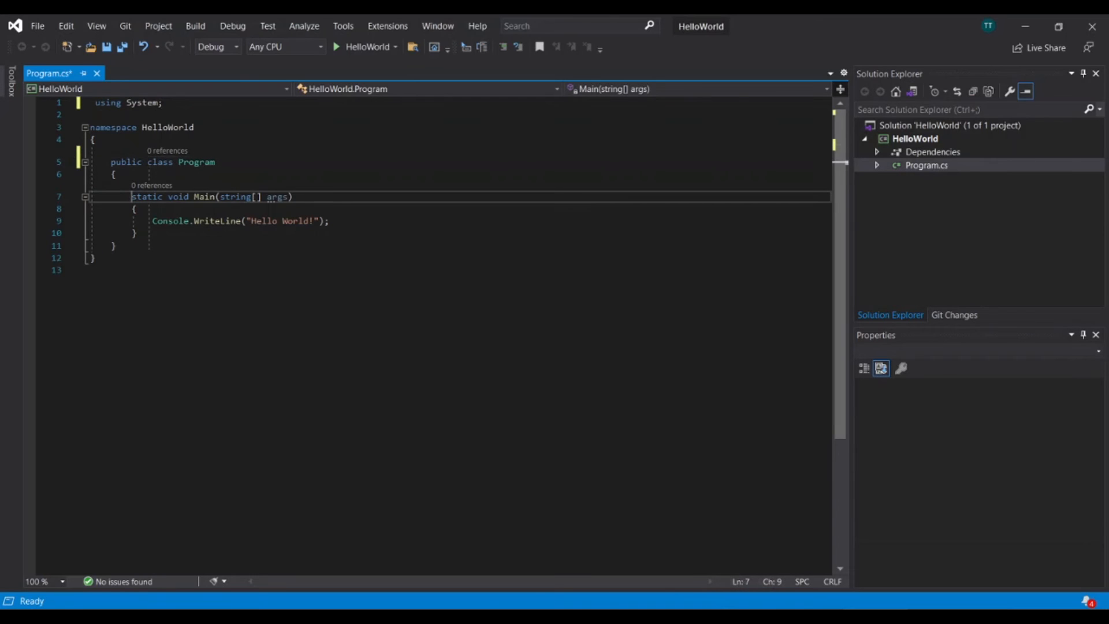
pyautogui.write('public')
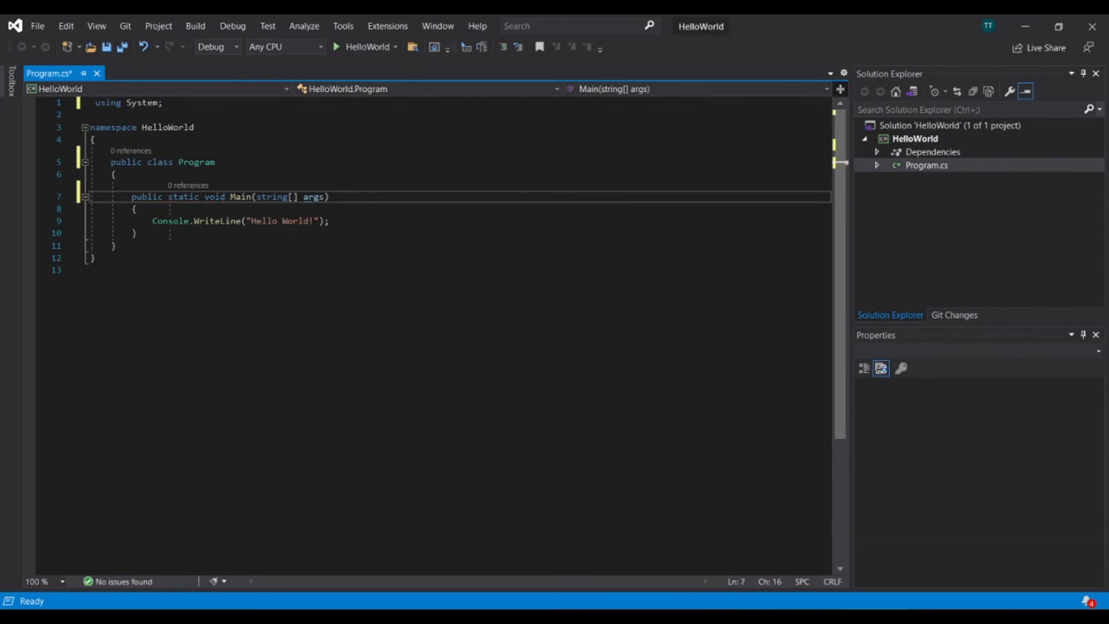
pyautogui.hotkey('ctrl', 's')
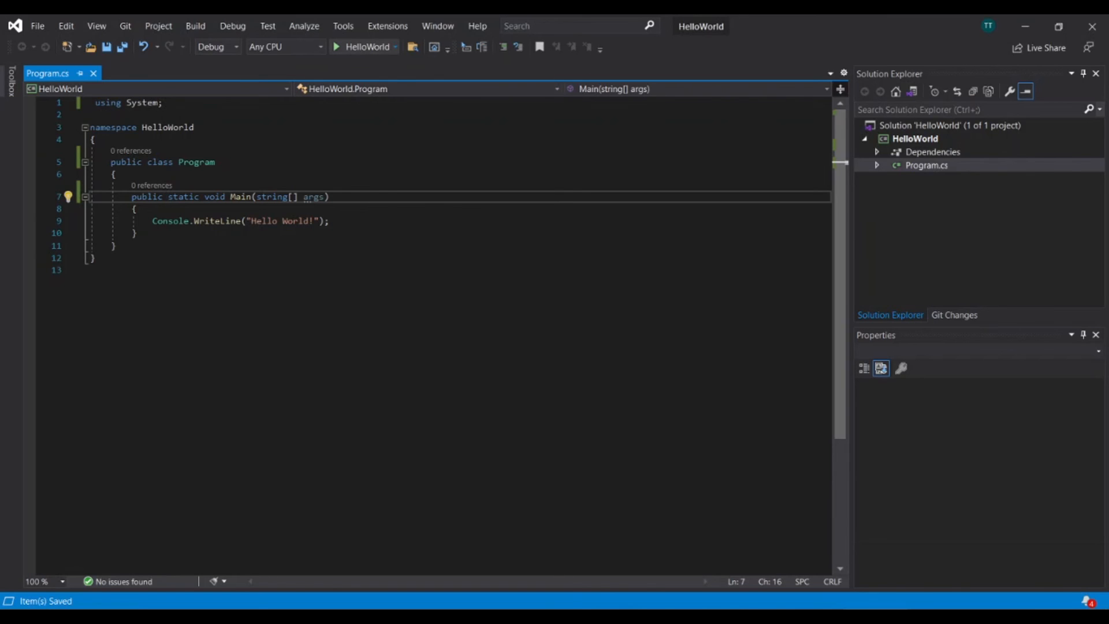
# - Run the HelloWorld program and inspect the text it prints on the console's first line
pyautogui.click(364, 46)
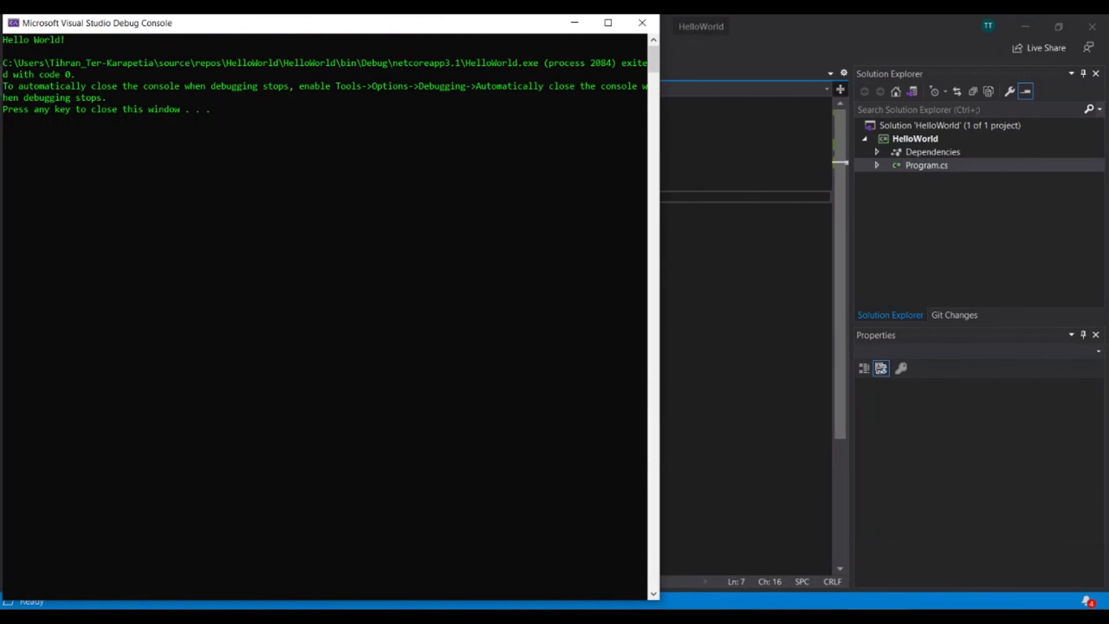
pyautogui.moveTo(69, 39); pyautogui.dragTo(3, 39)
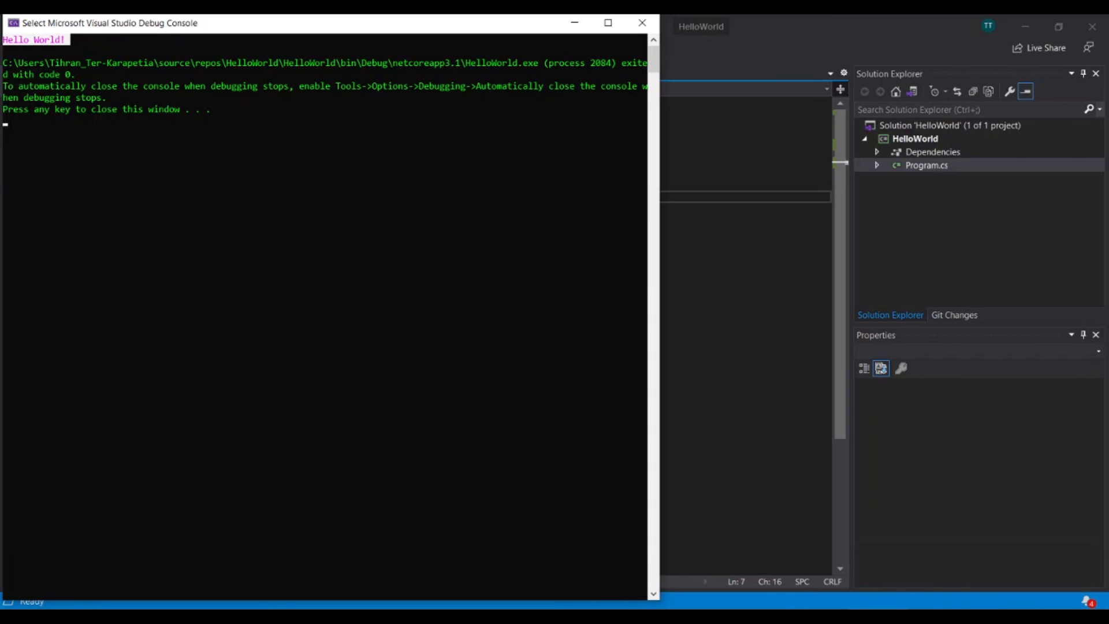
pyautogui.press('Escape')
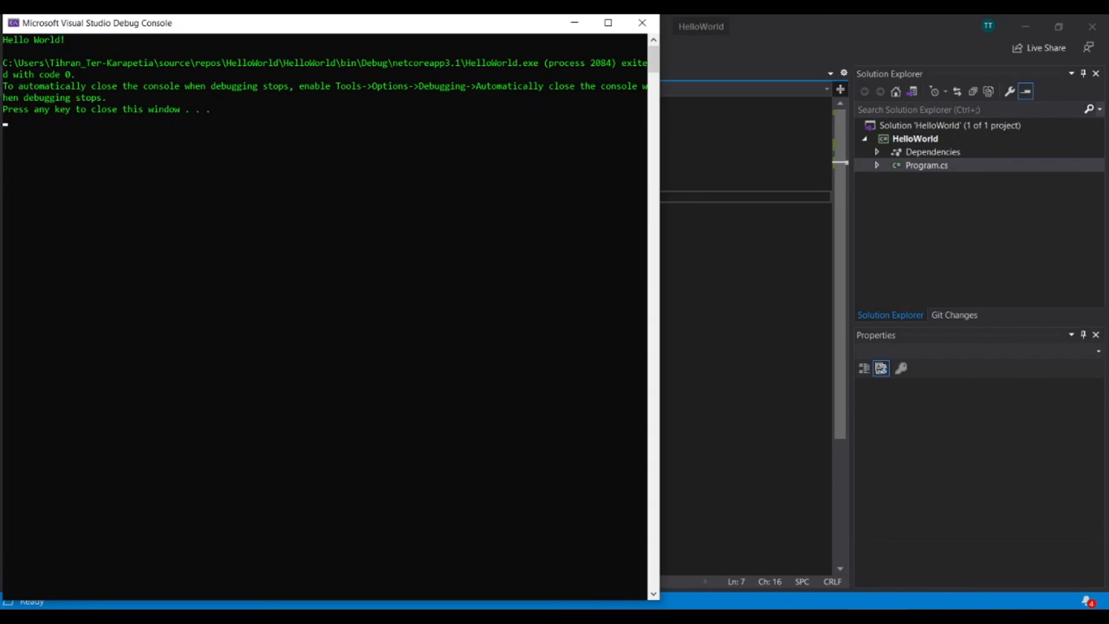
# - Close the debug console and enlarge the Program.cs code text to 146 % zoom
pyautogui.press('Return')
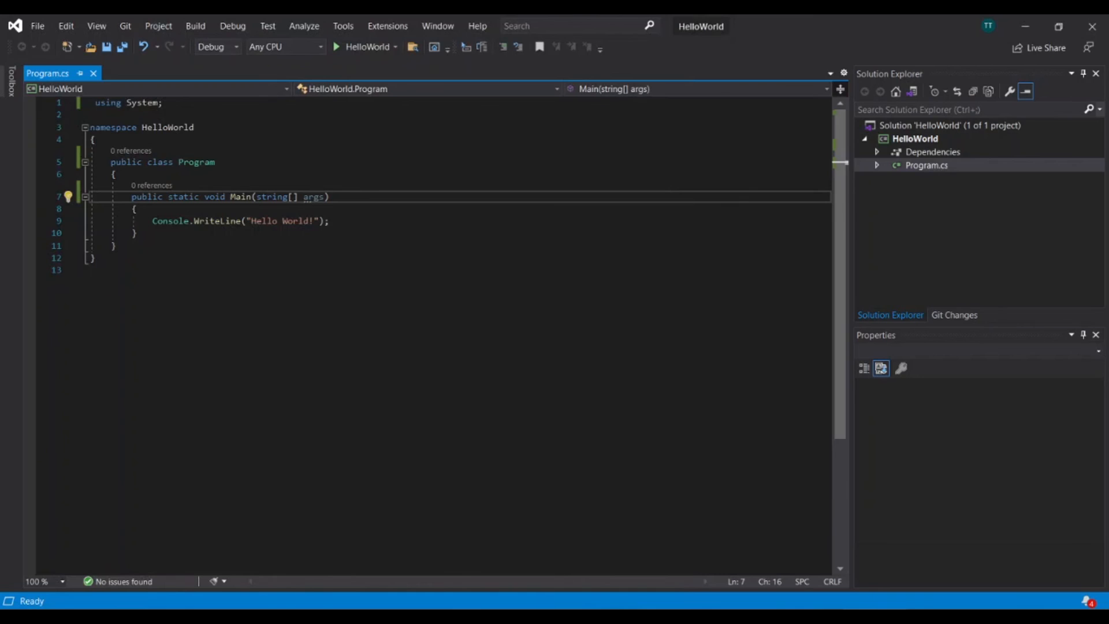
pyautogui.click(329, 197)
pyautogui.keyDown('ctrl'); pyautogui.scroll(5, 433, 335); pyautogui.keyUp('ctrl')
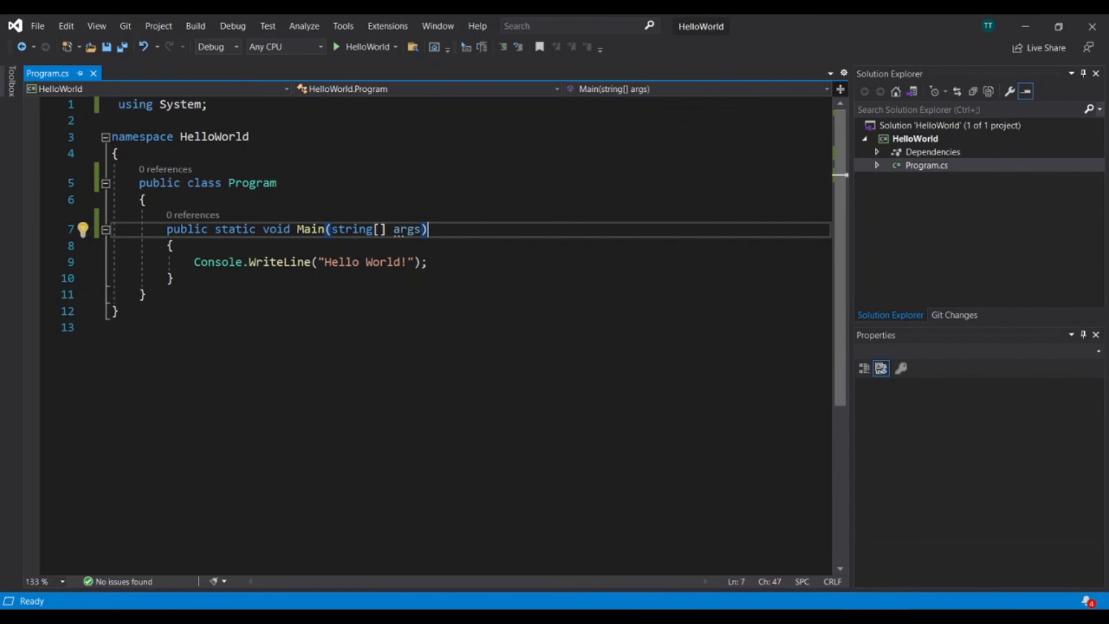
pyautogui.keyDown('ctrl'); pyautogui.scroll(1, 433, 335); pyautogui.keyUp('ctrl')
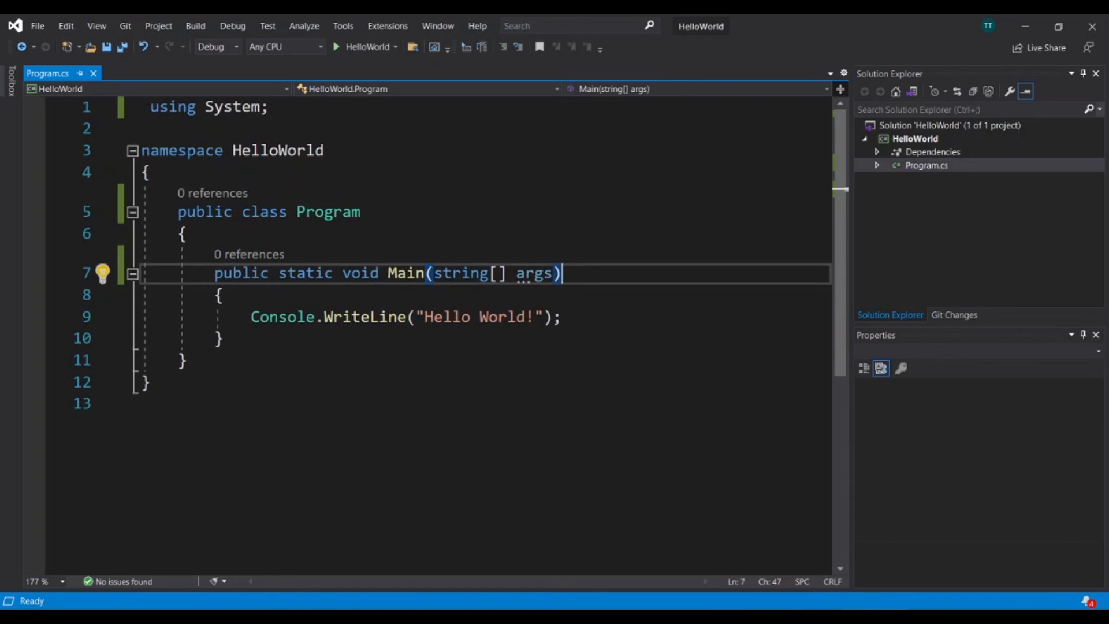
pyautogui.keyDown('ctrl'); pyautogui.scroll(-2, 434, 335); pyautogui.keyUp('ctrl')
pyautogui.keyDown('ctrl'); pyautogui.scroll(-4, 433, 335); pyautogui.keyUp('ctrl')
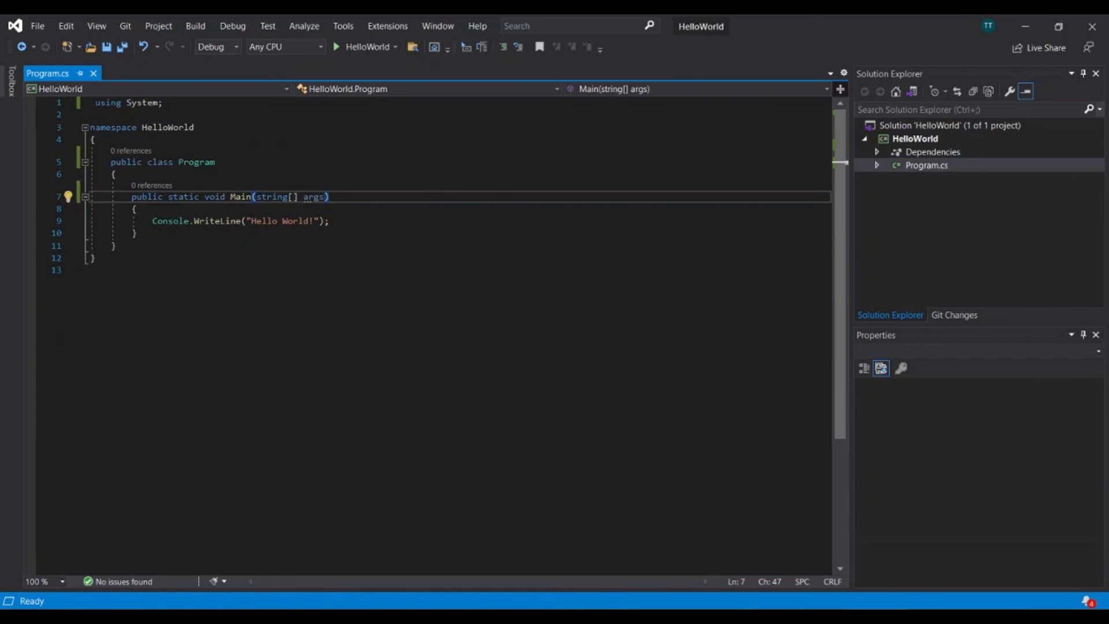
pyautogui.keyDown('ctrl'); pyautogui.scroll(2, 433, 335); pyautogui.keyUp('ctrl')
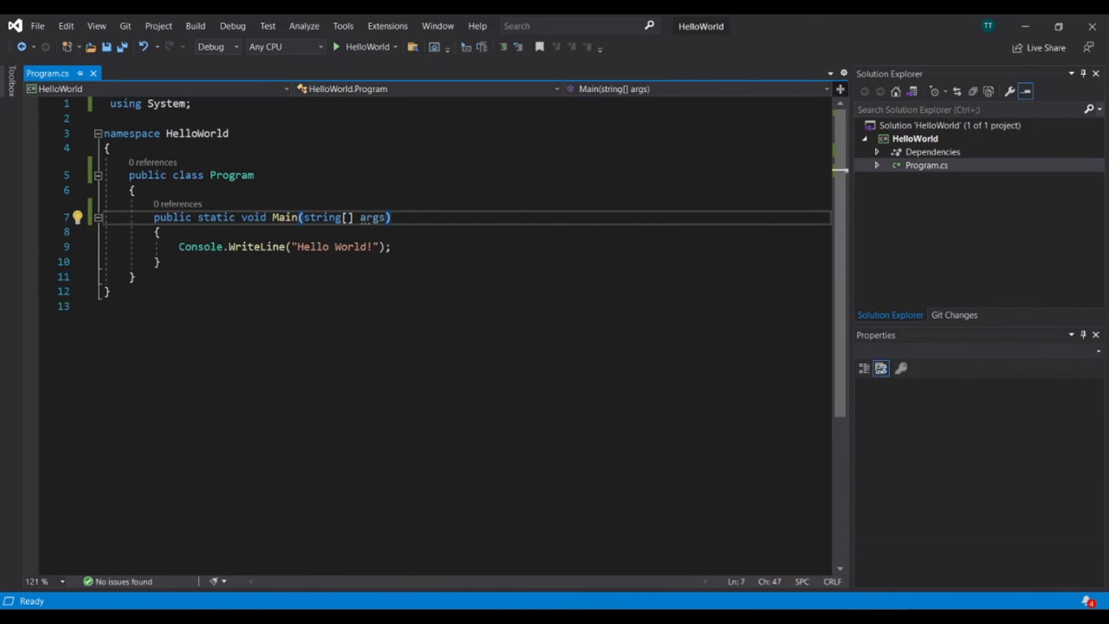
pyautogui.keyDown('ctrl'); pyautogui.scroll(2, 433, 335); pyautogui.keyUp('ctrl')
pyautogui.press('Down')
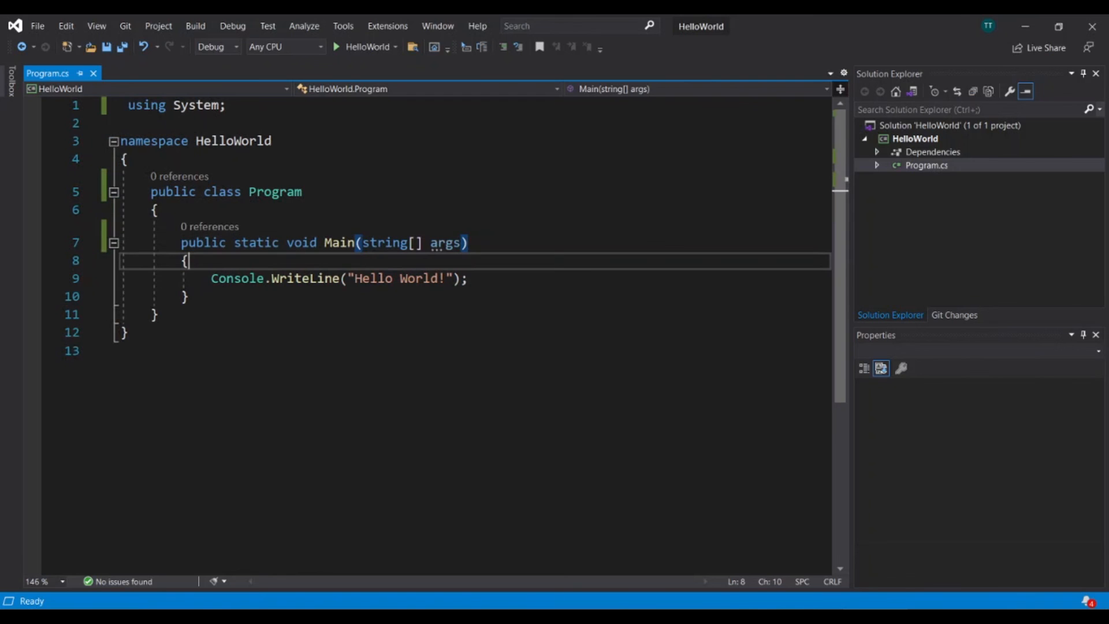